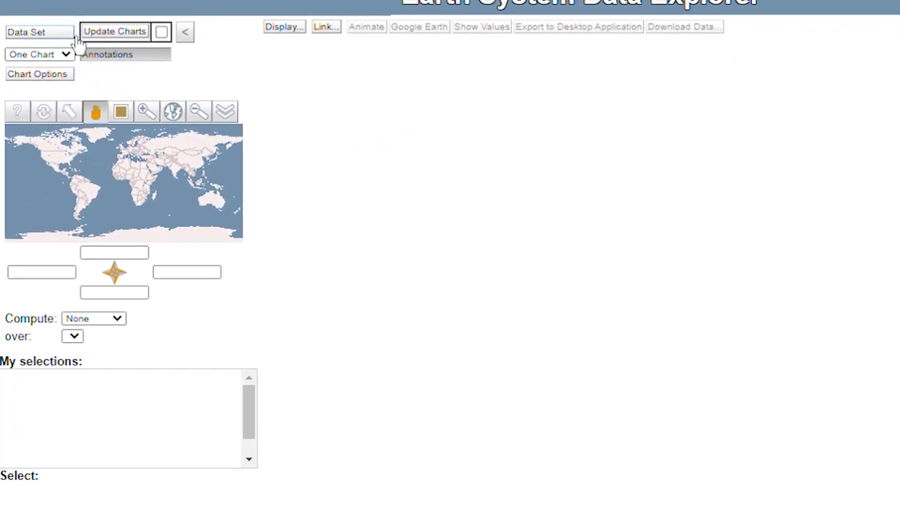
# Open the data set catalogue and browse all data available under Geosphere
pyautogui.click(73, 35)
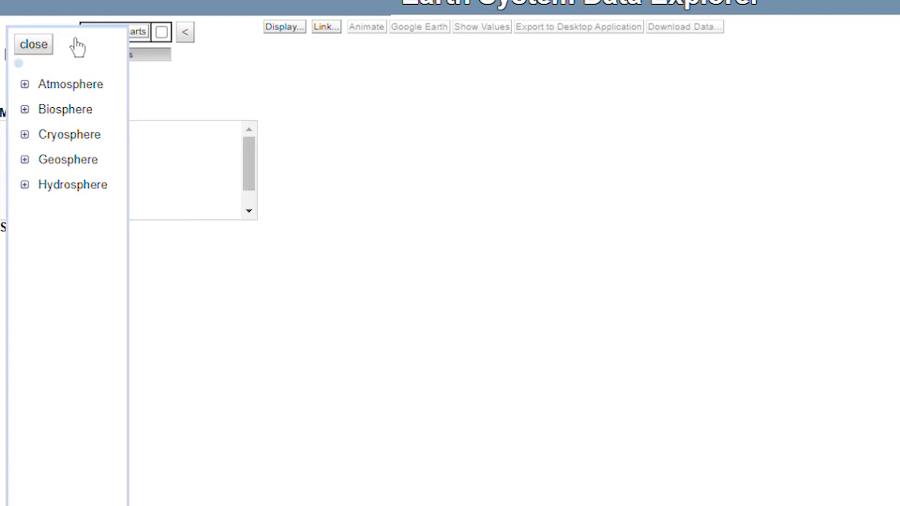
pyautogui.click(25, 160)
pyautogui.click(39, 184)
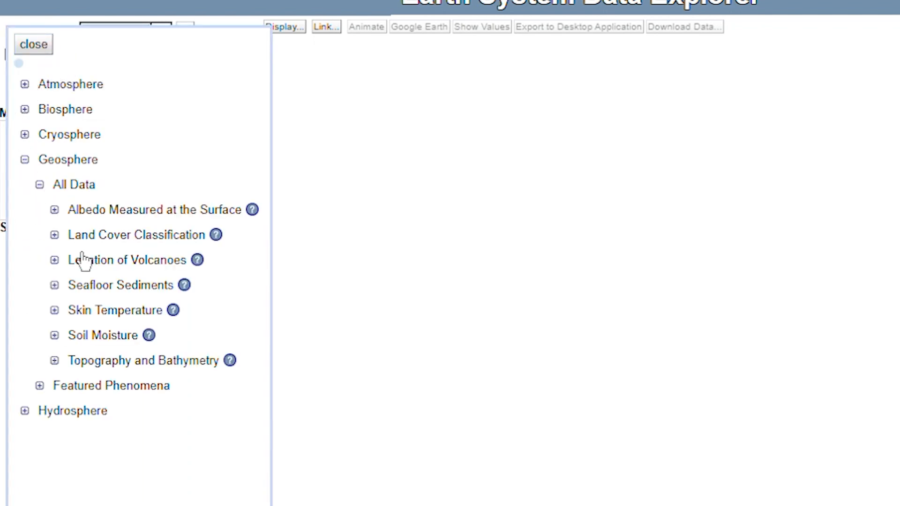
pyautogui.click(25, 159)
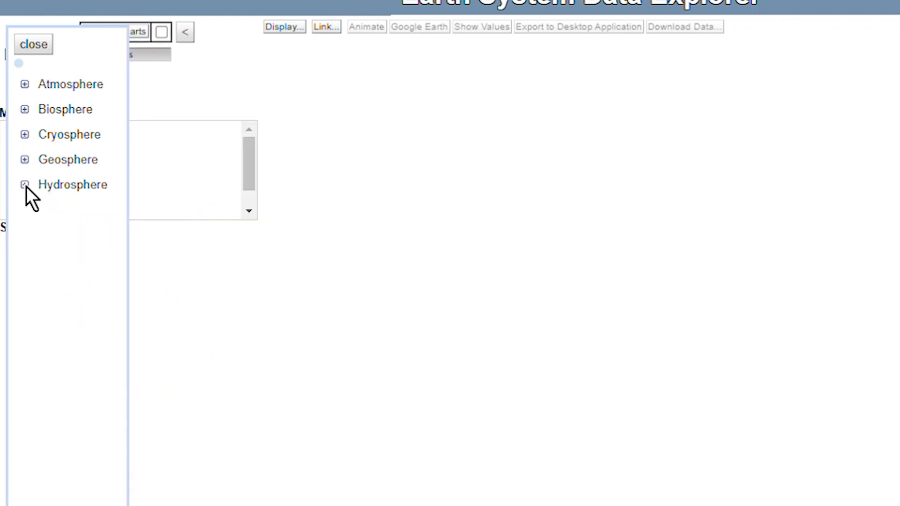
# Load Daily Sea Surface Temperature (2009-present) from the Sea Surface Properties in all Hydrosphere data
pyautogui.click(25, 186)
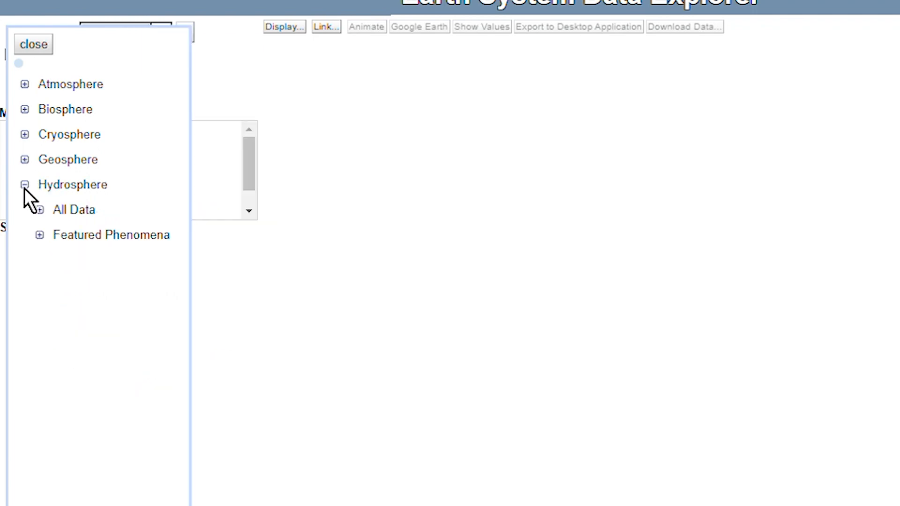
pyautogui.click(40, 210)
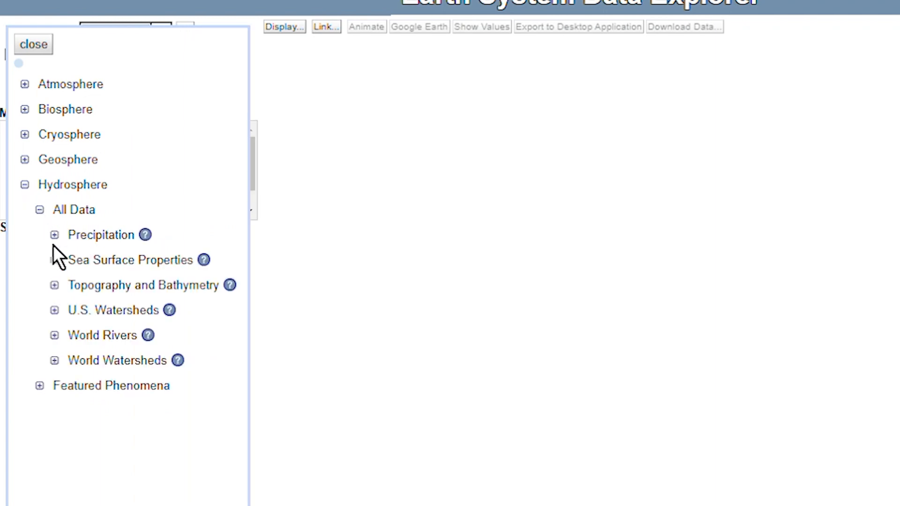
pyautogui.click(55, 260)
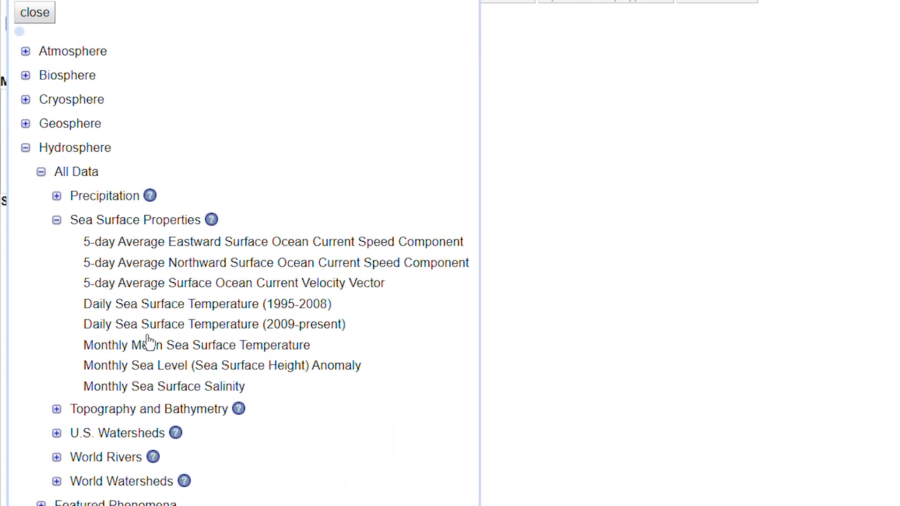
pyautogui.click(290, 334)
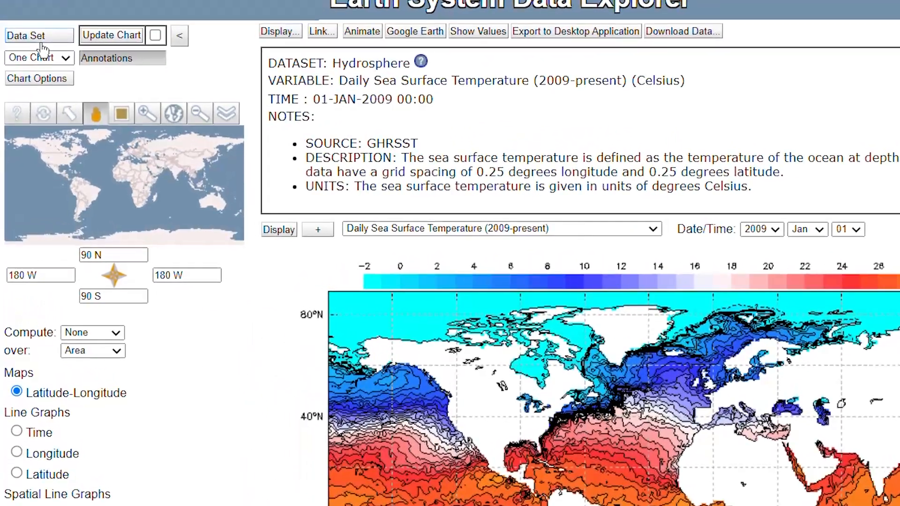
# View the variable and grid description for Sea Surface Properties, then return to the map and close the data set catalogue
pyautogui.click(31, 72)
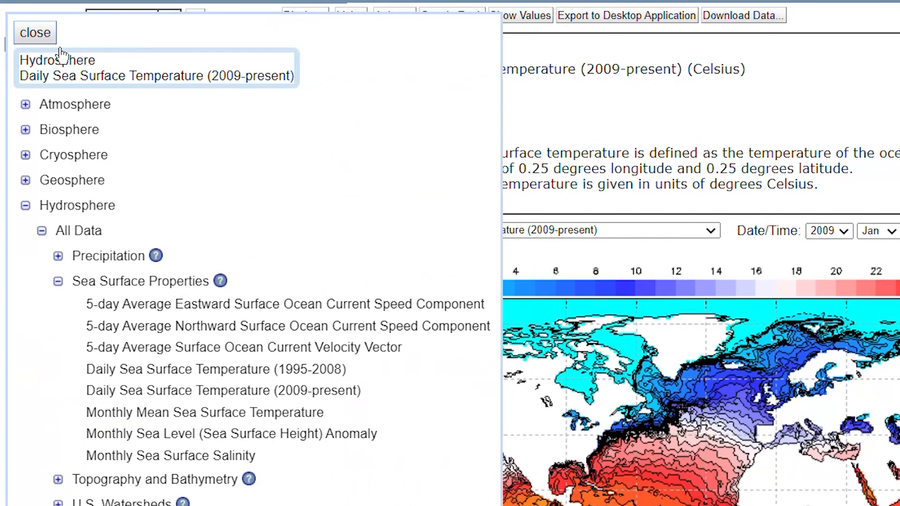
pyautogui.click(225, 284)
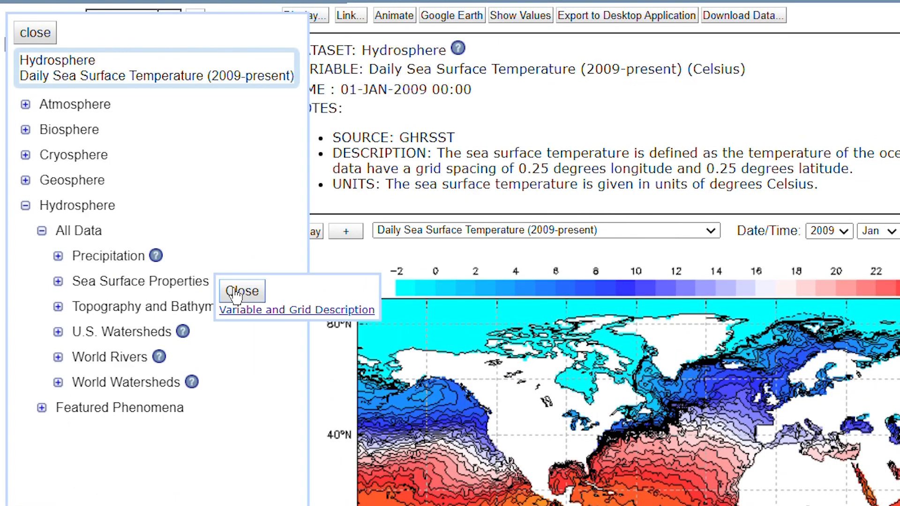
pyautogui.click(282, 310)
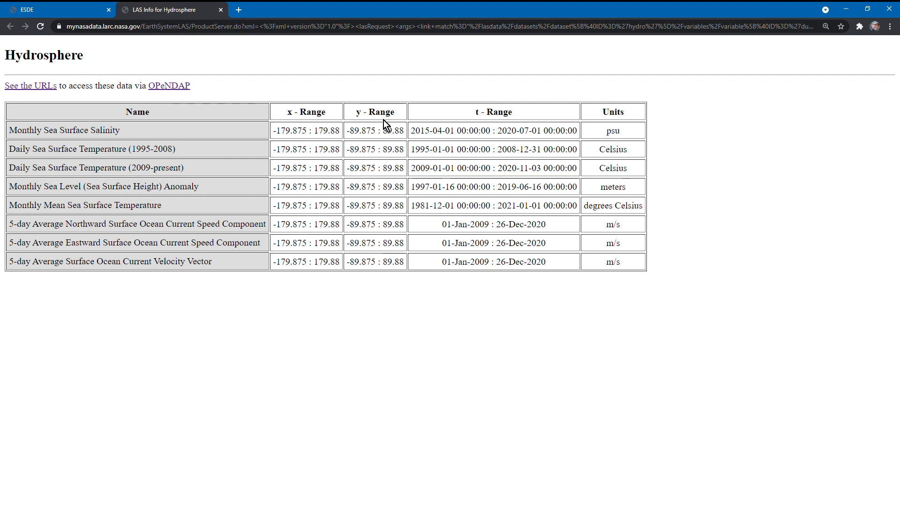
pyautogui.click(70, 8)
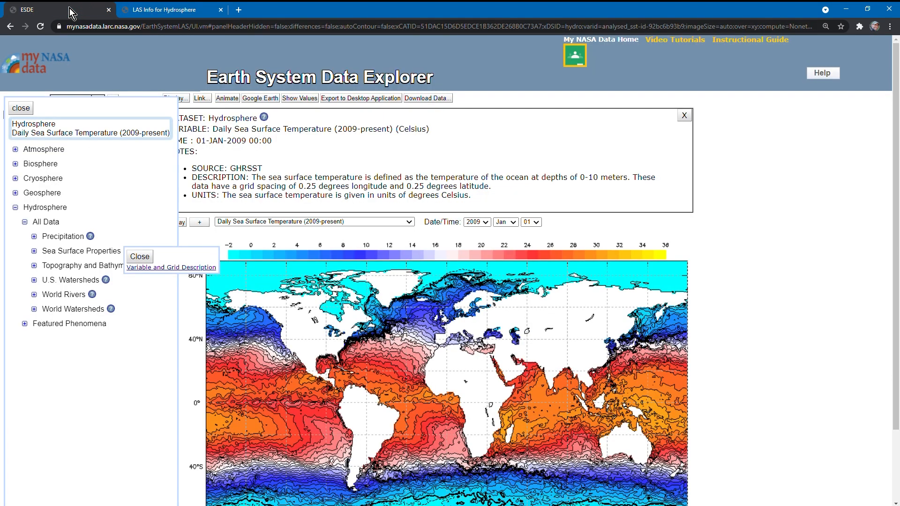
pyautogui.click(21, 109)
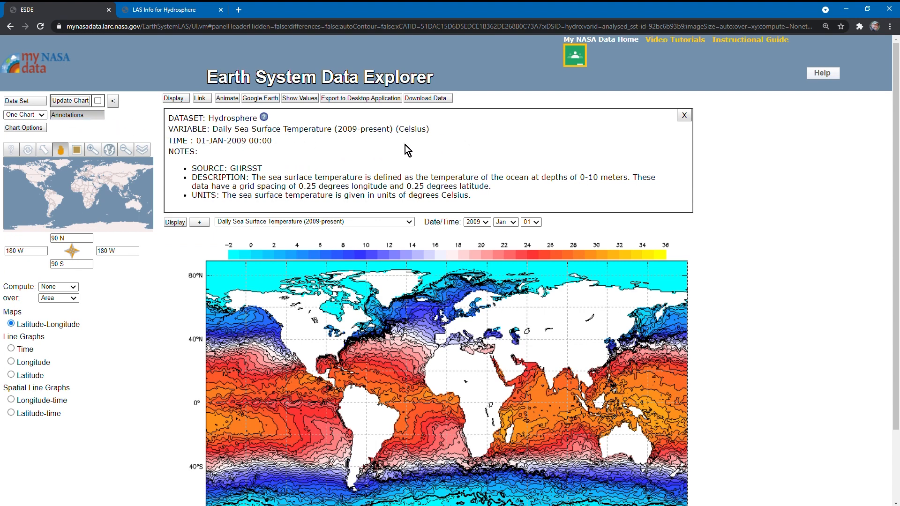
# Hide the annotations and update the chart to the predefined North America region
pyautogui.click(684, 115)
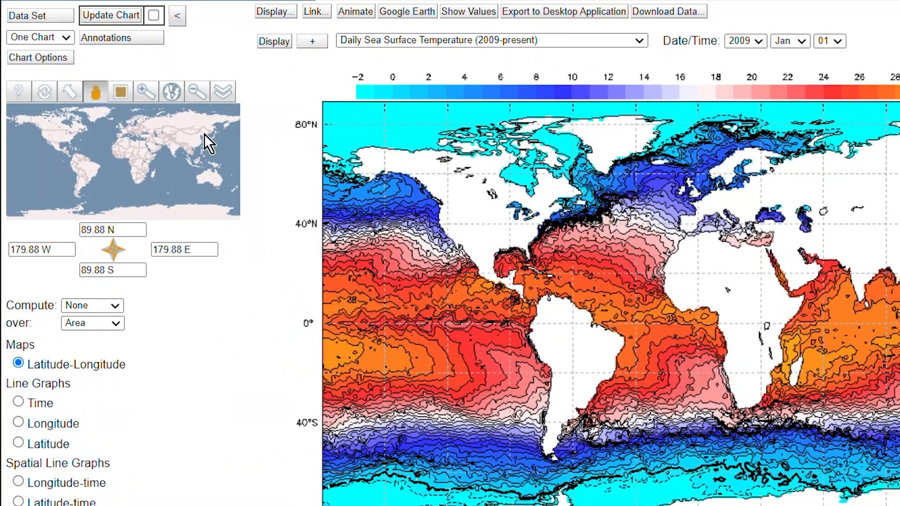
pyautogui.click(224, 92)
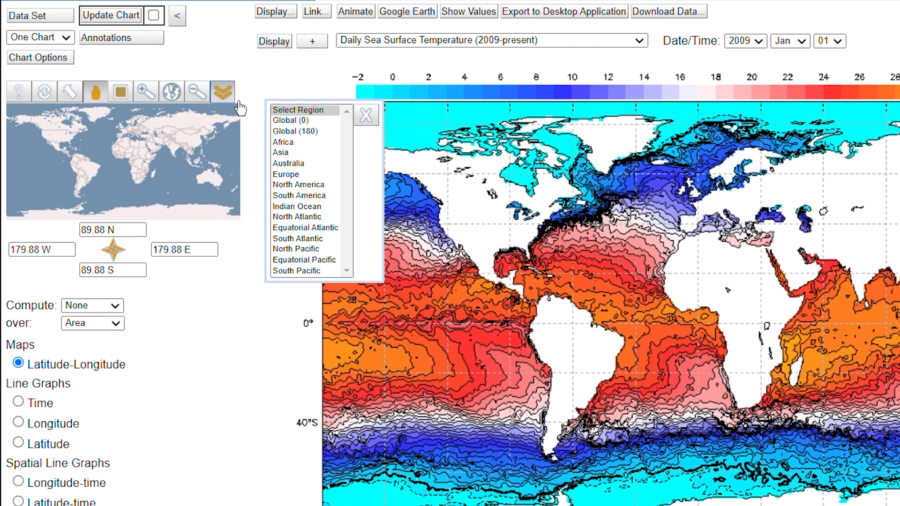
pyautogui.click(288, 184)
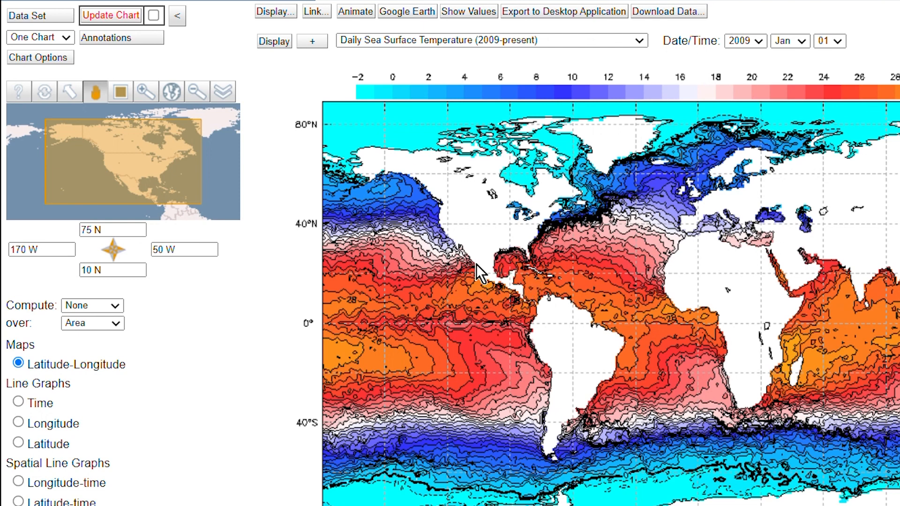
pyautogui.click(113, 21)
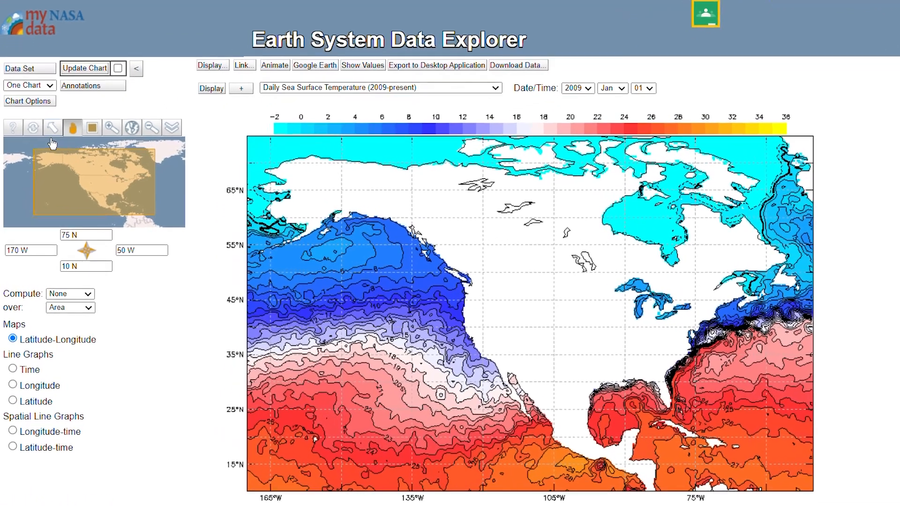
# Reset the map region, mark a custom area of about 52 N to 7 N and 111 W to 45 W, and enable automatic chart updates
pyautogui.click(34, 154)
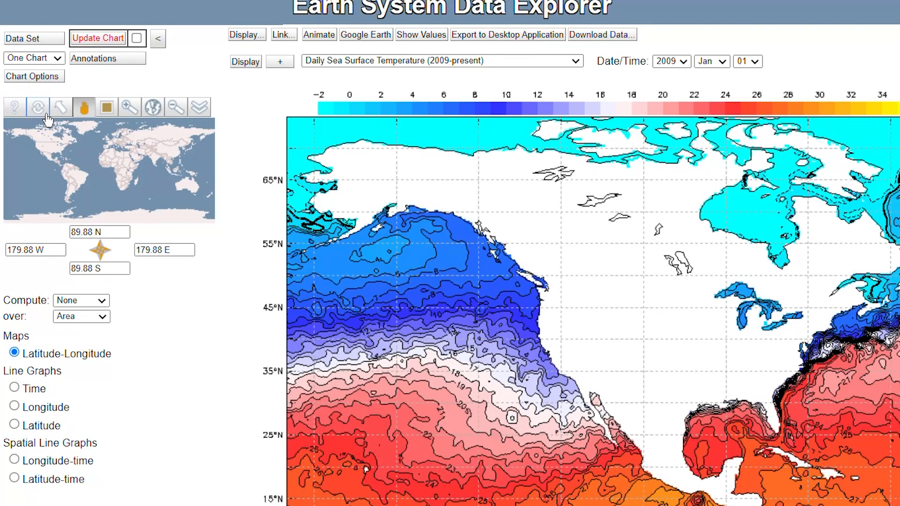
pyautogui.click(113, 110)
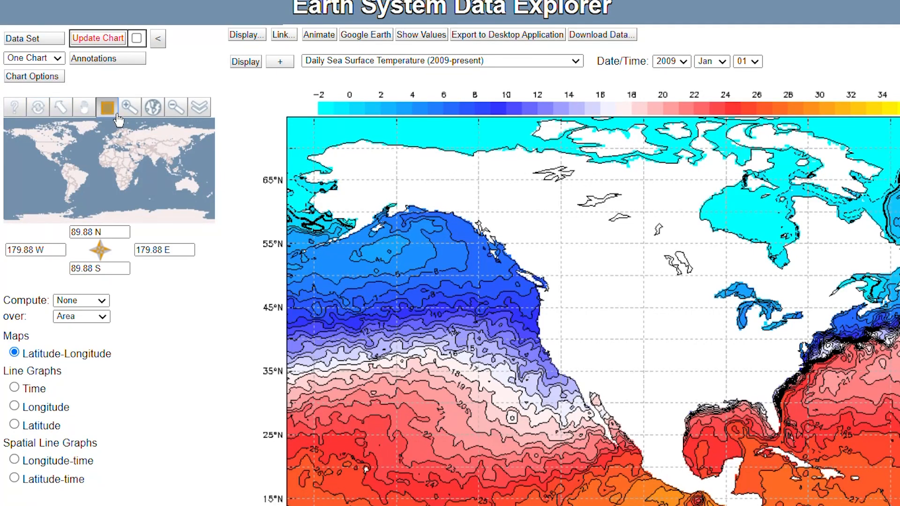
pyautogui.moveTo(45, 142); pyautogui.dragTo(83, 168)
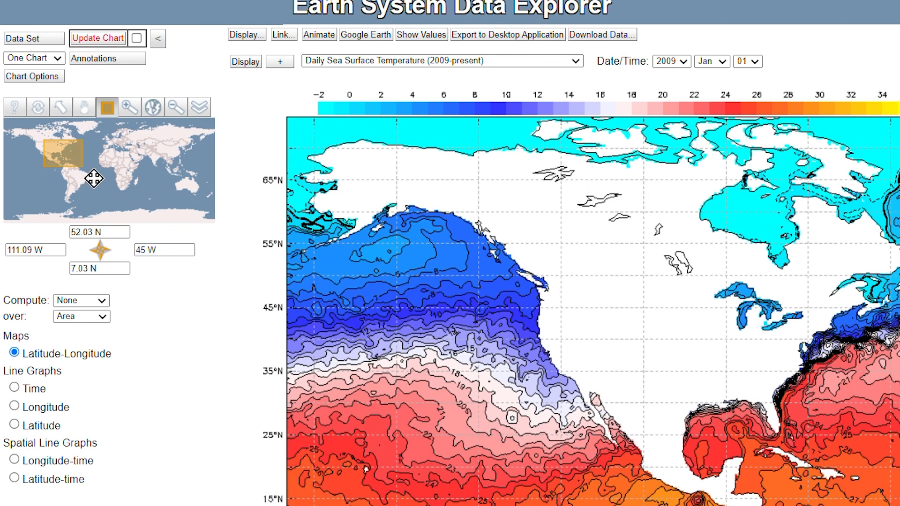
pyautogui.click(137, 39)
pyautogui.click(121, 46)
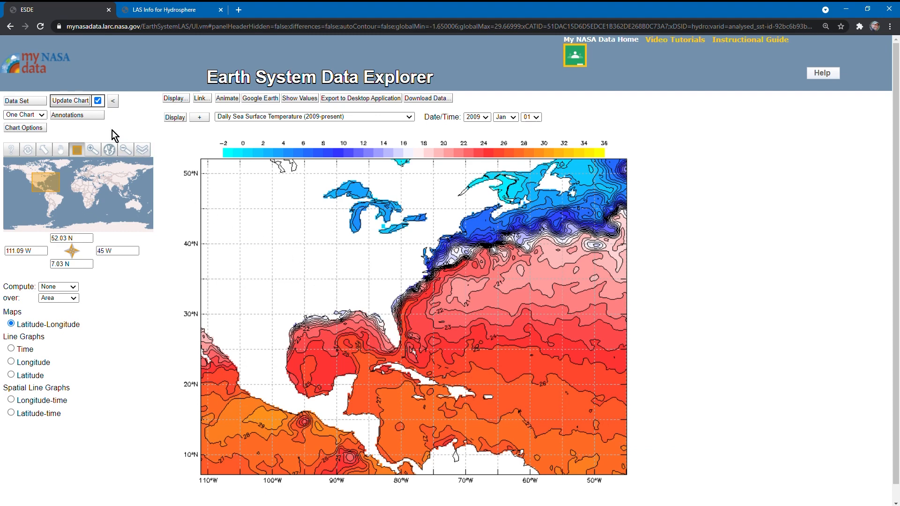
# Show the chart's annotations to review the data set details, then hide them again
pyautogui.click(87, 122)
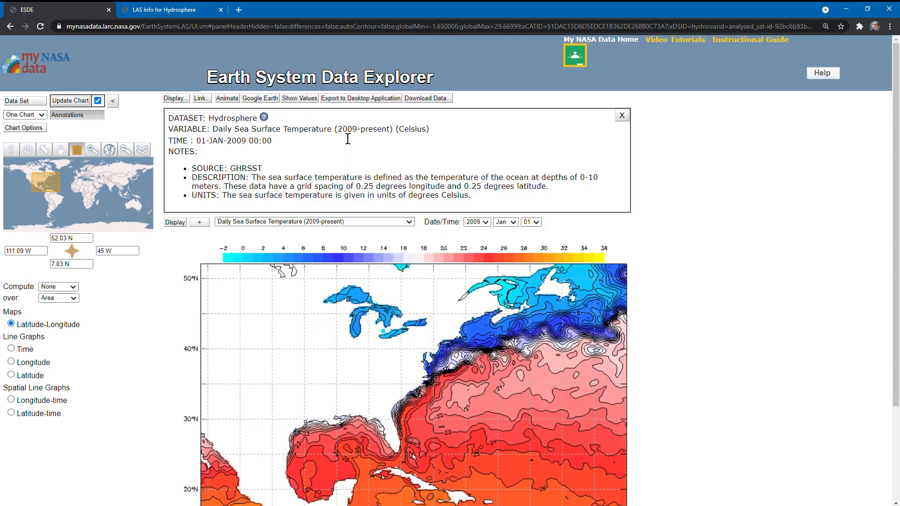
pyautogui.click(622, 115)
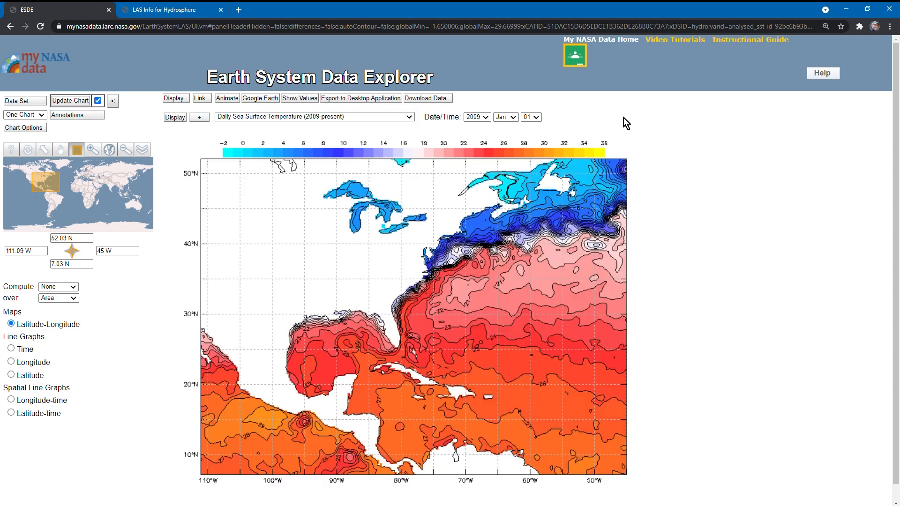
pyautogui.hotkey('ctrl', '0')
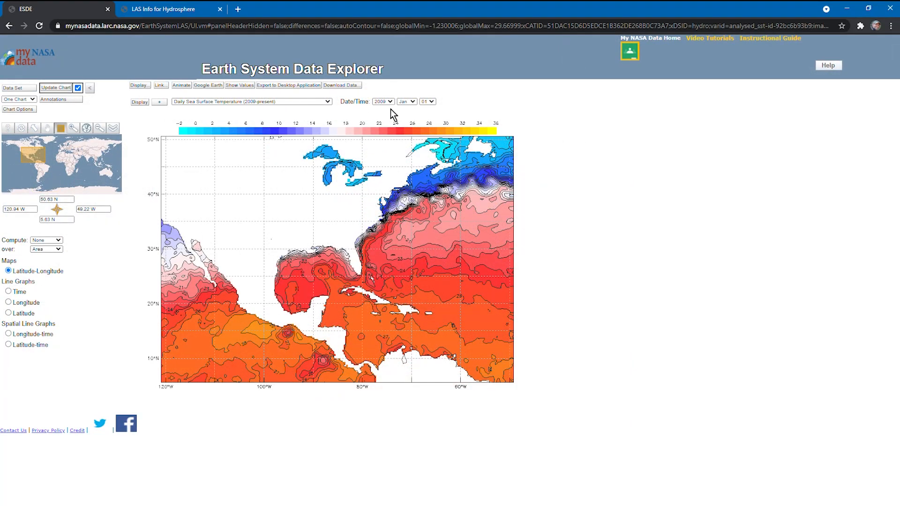
# Set the chart's date to 20 October 2012
pyautogui.click(389, 101)
pyautogui.click(386, 126)
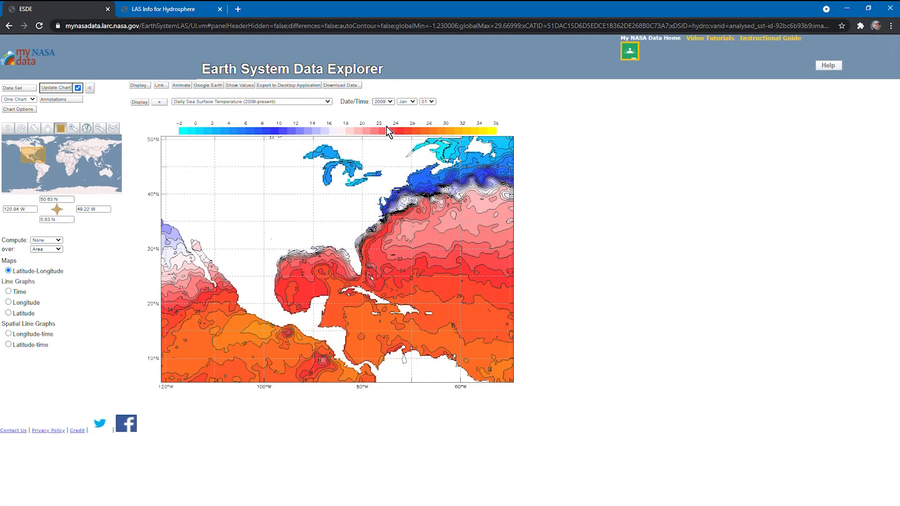
pyautogui.click(407, 102)
pyautogui.click(412, 159)
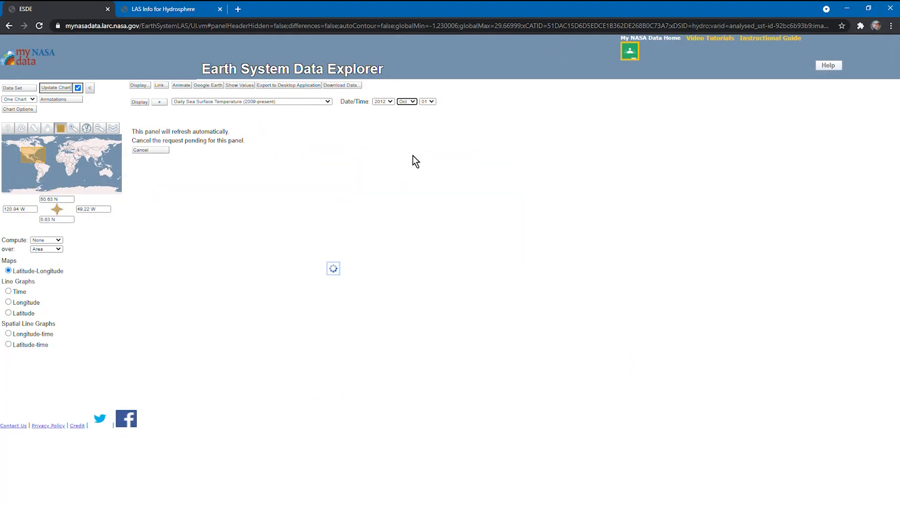
pyautogui.click(432, 102)
pyautogui.click(426, 224)
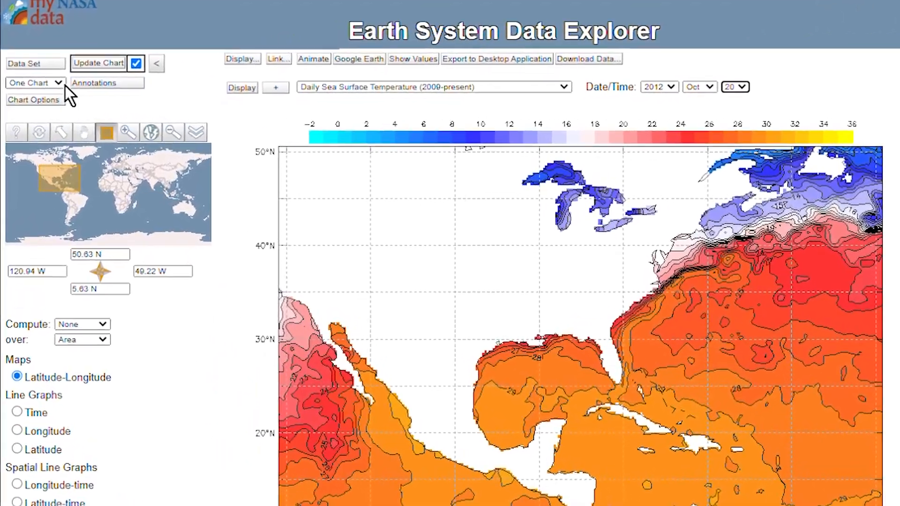
# Switch the chart layout to Compare 4
pyautogui.click(58, 83)
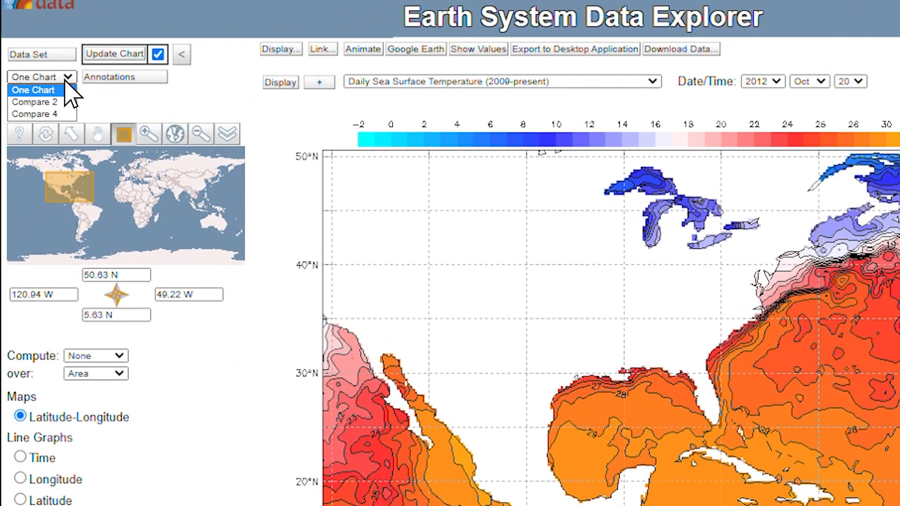
pyautogui.click(49, 114)
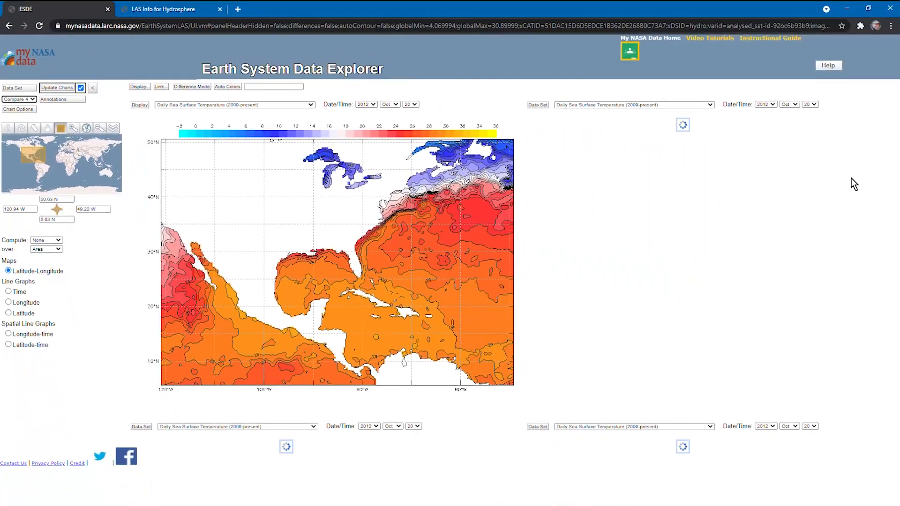
pyautogui.moveTo(896, 174)
pyautogui.mouseDown()
pyautogui.moveTo(895, 331)
pyautogui.moveTo(893, 164)
pyautogui.mouseUp()
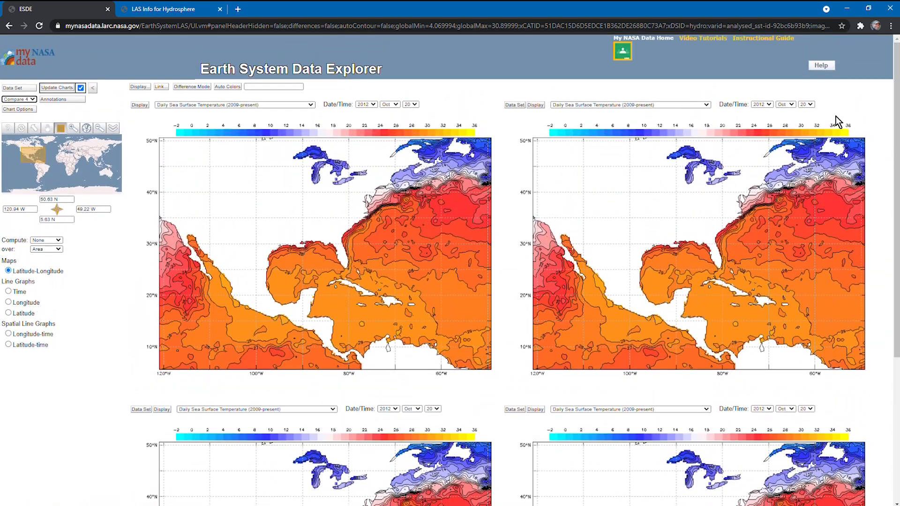
# Set the days of the second, third and fourth comparison charts to 23, 26 and 29 October 2012
pyautogui.click(808, 104)
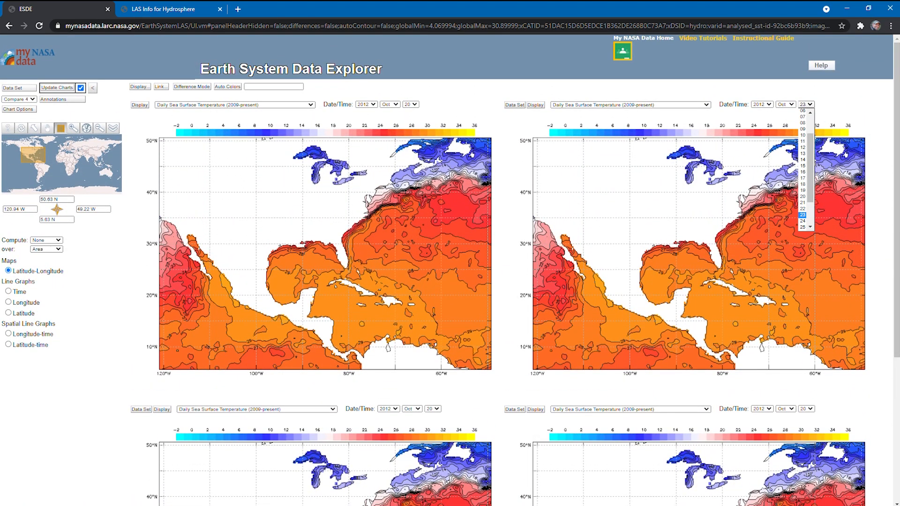
pyautogui.click(432, 408)
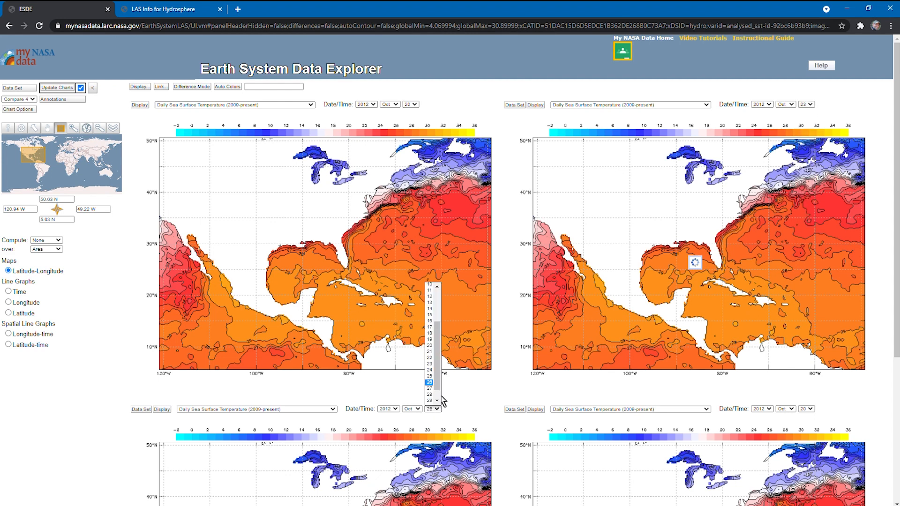
pyautogui.click(431, 383)
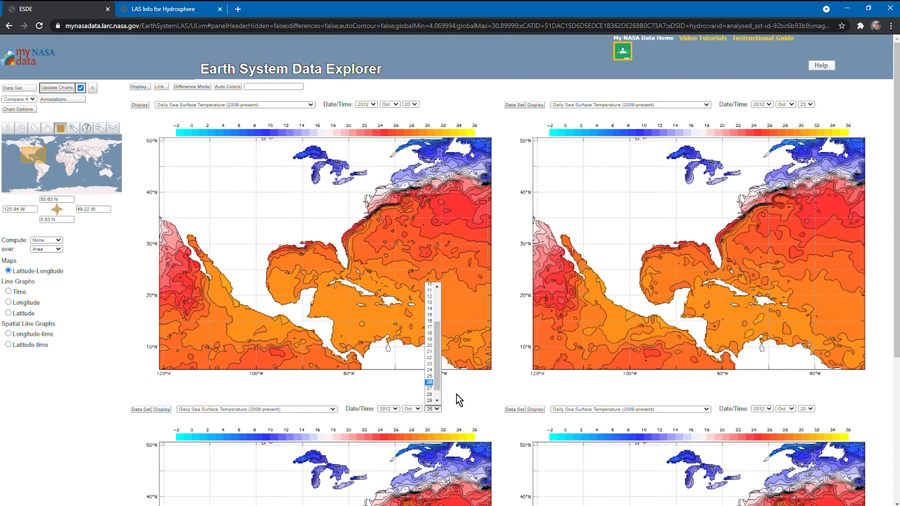
pyautogui.click(806, 410)
pyautogui.click(804, 401)
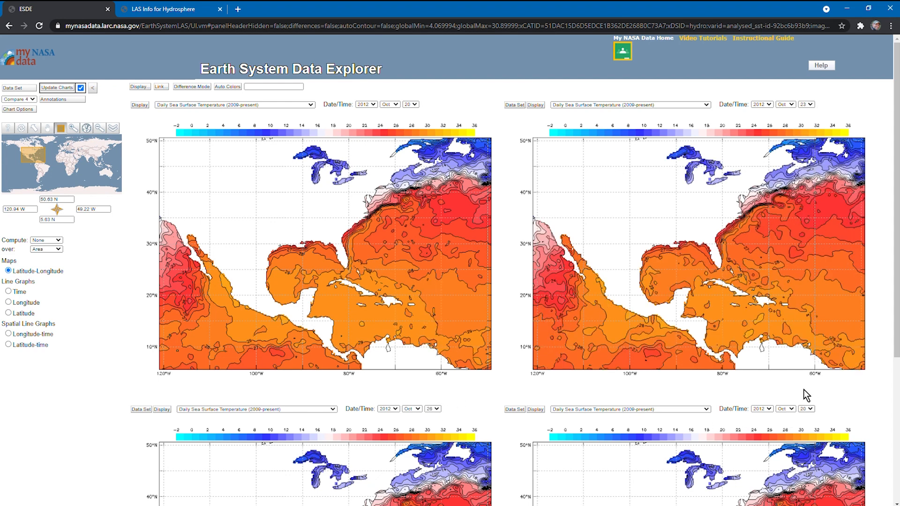
# Compare the sea surface temperature patterns across the four dated charts
pyautogui.scroll(-4, 897, 350)
pyautogui.scroll(-1, 897, 351)
pyautogui.scroll(5, 896, 338)
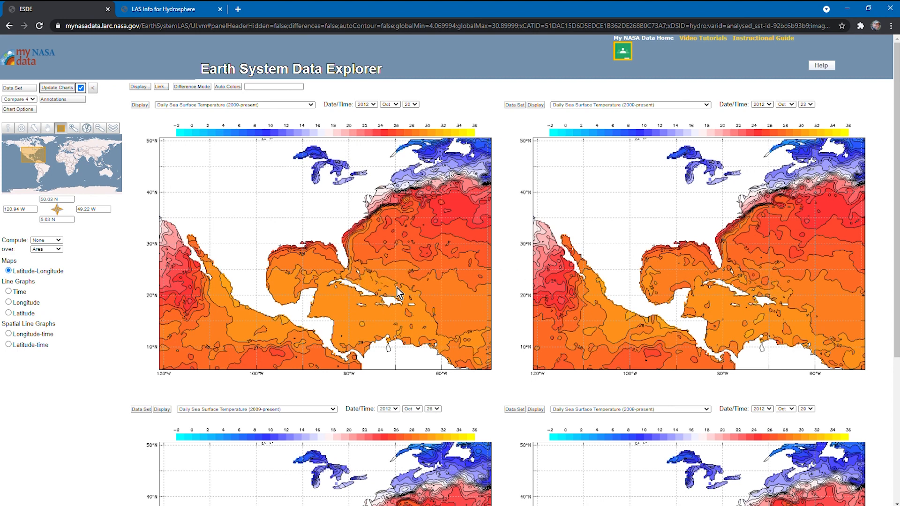
pyautogui.scroll(-5, 896, 234)
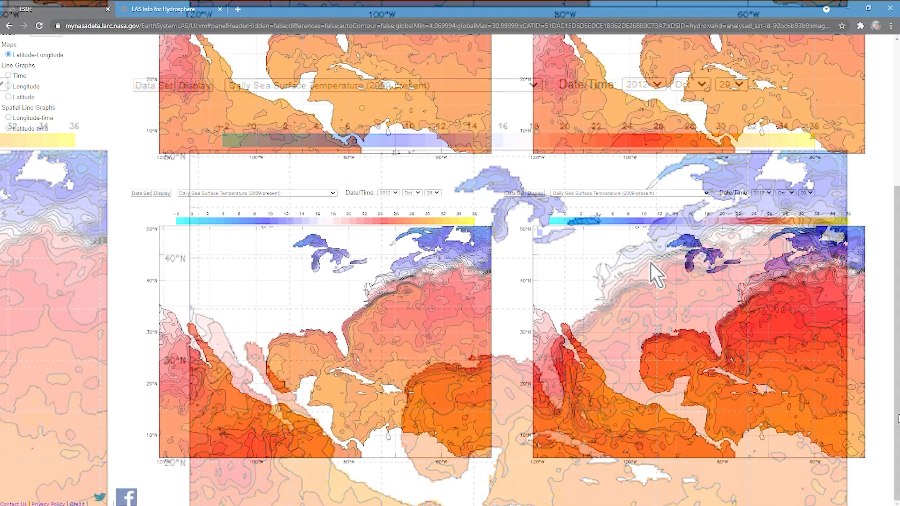
pyautogui.scroll(3, 512, 270)
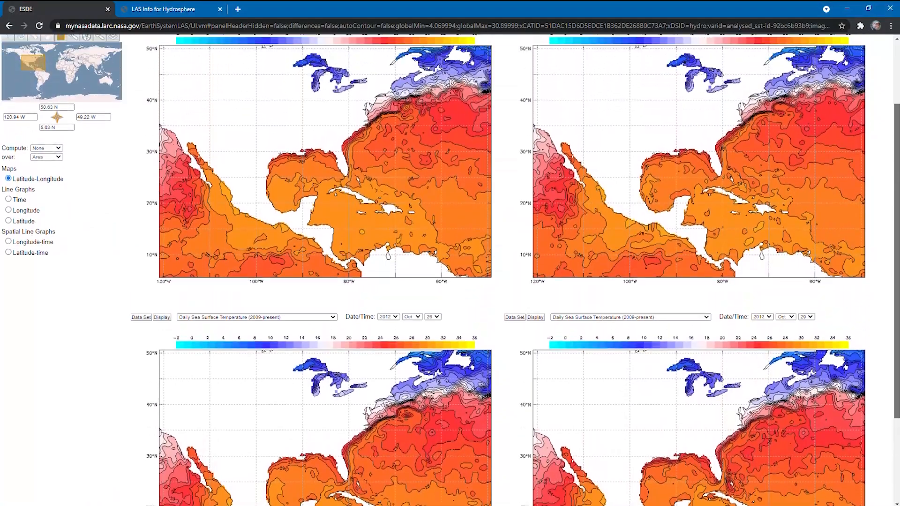
pyautogui.scroll(5, 450, 253)
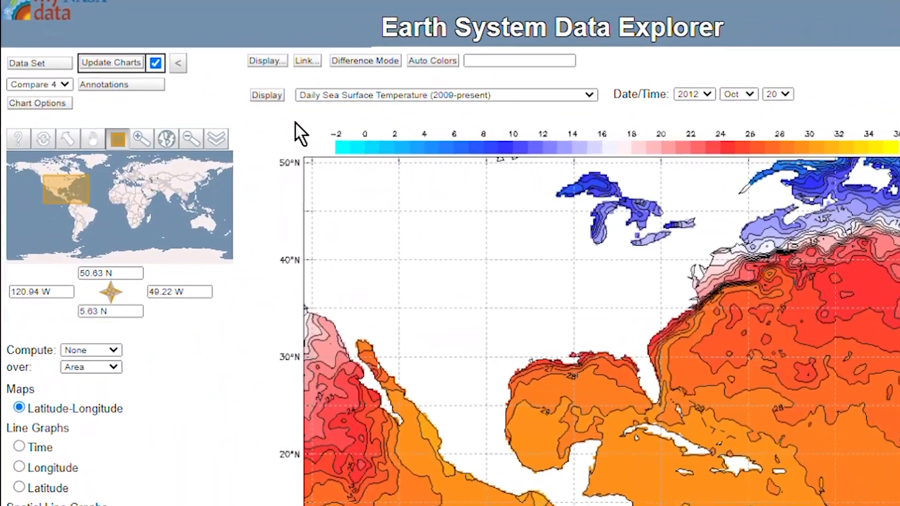
# Switch the chart layout to Compare 2 and change the plotted data to Monthly Mean Sea Surface Temperature
pyautogui.click(52, 89)
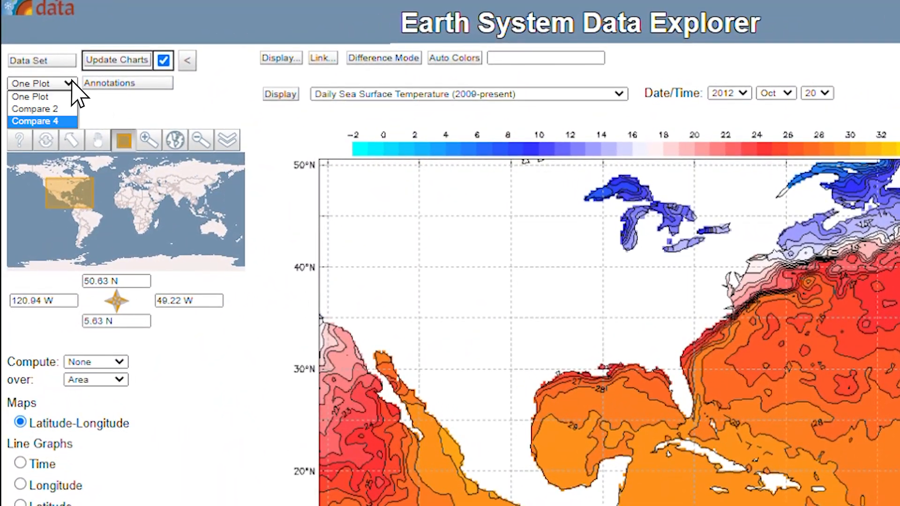
pyautogui.click(33, 109)
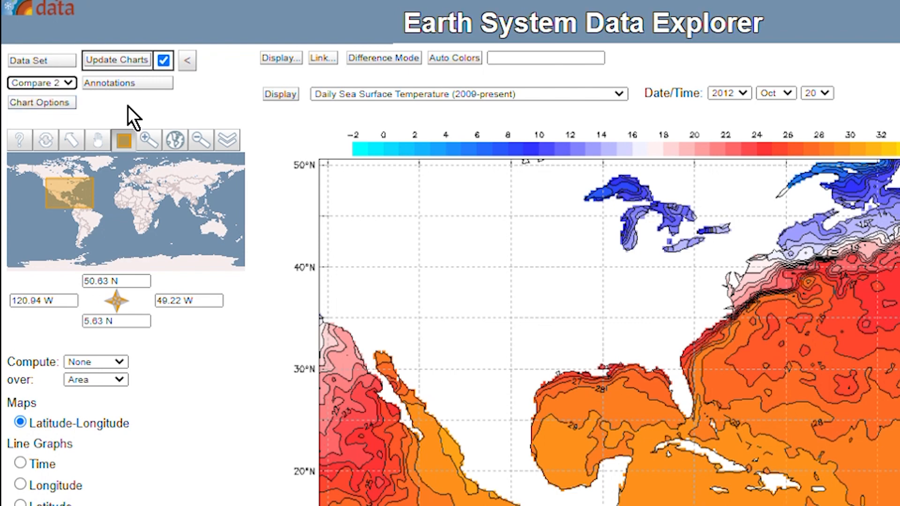
pyautogui.click(568, 95)
pyautogui.click(469, 168)
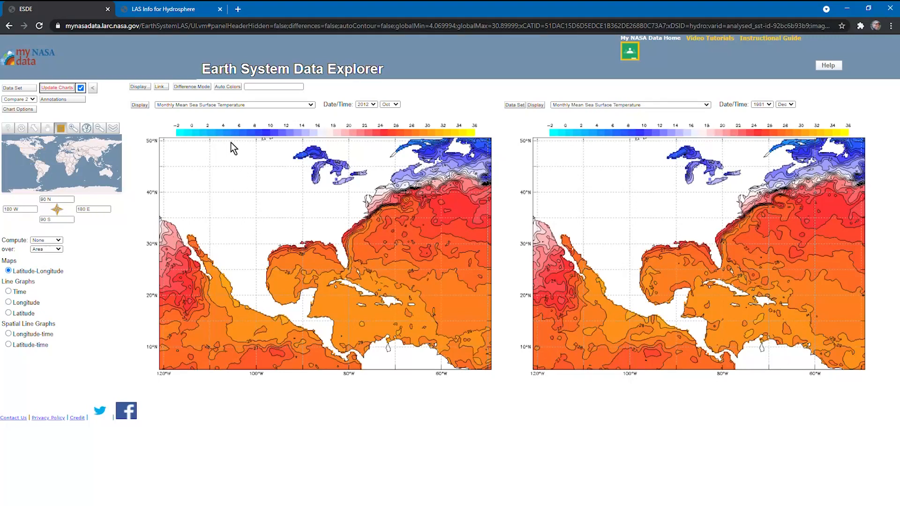
pyautogui.click(61, 89)
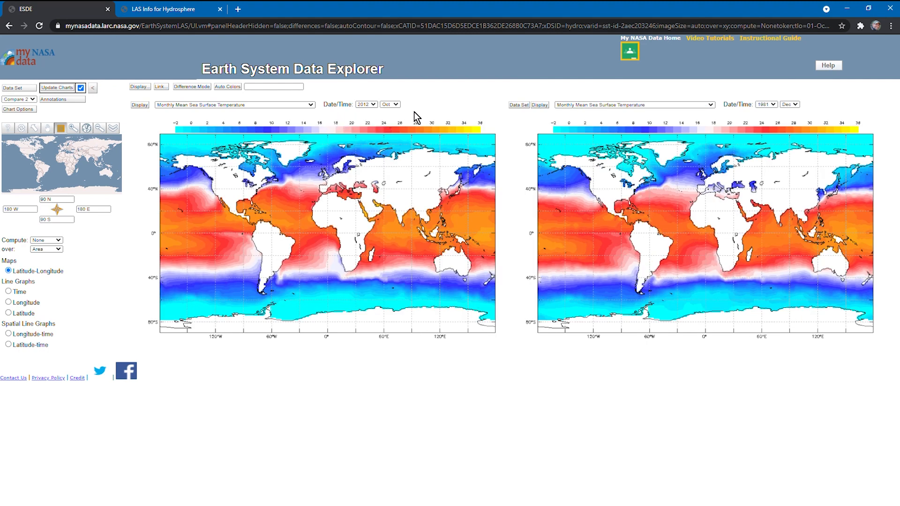
# Set the second chart to October 2012 and select the North America region, about 8.4 N to 52 N and 119.5 W to 42.2 W
pyautogui.click(769, 104)
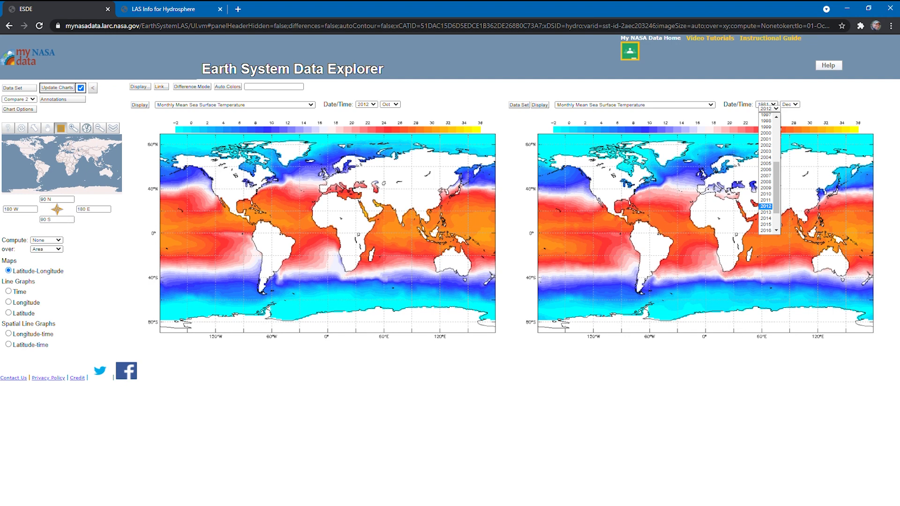
pyautogui.click(766, 206)
pyautogui.click(790, 105)
pyautogui.click(792, 172)
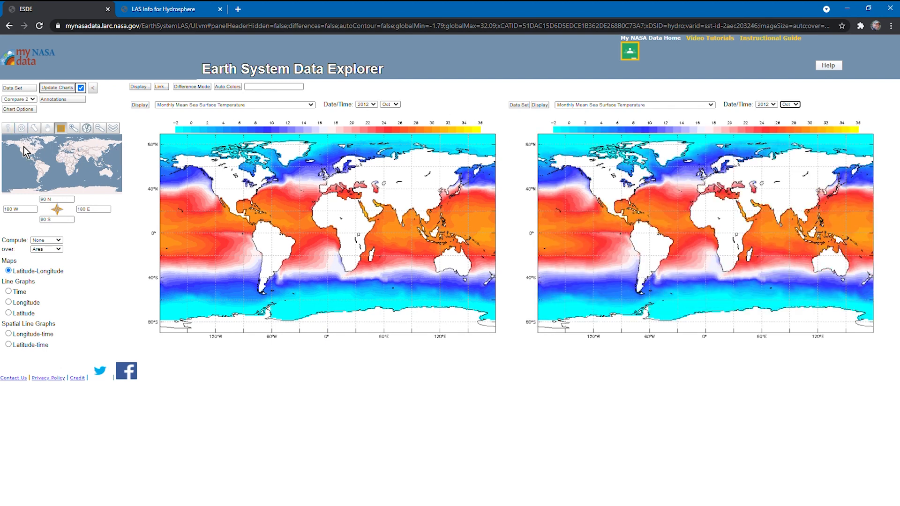
pyautogui.click(64, 131)
pyautogui.moveTo(48, 162); pyautogui.dragTo(49, 162)
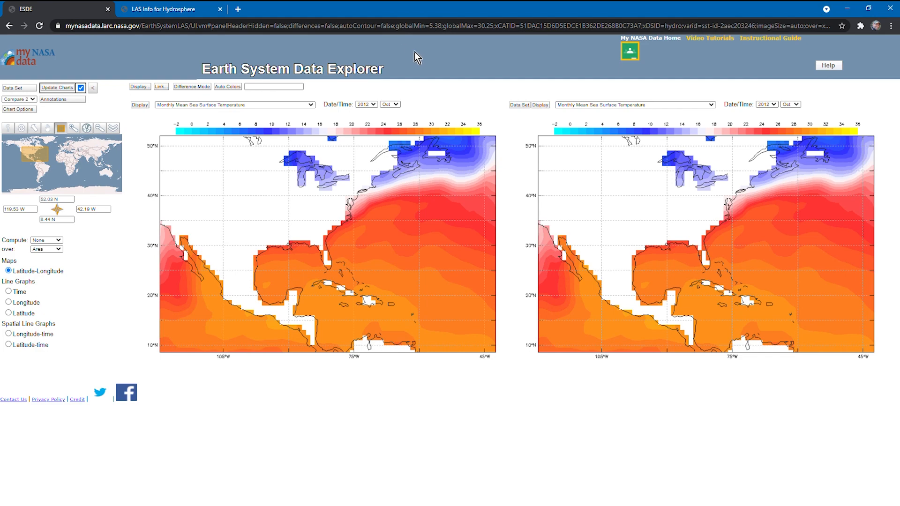
# Change the second chart's data set to the atmosphere's Monthly Average Precipitation Rate (Satellite Observed)
pyautogui.click(520, 105)
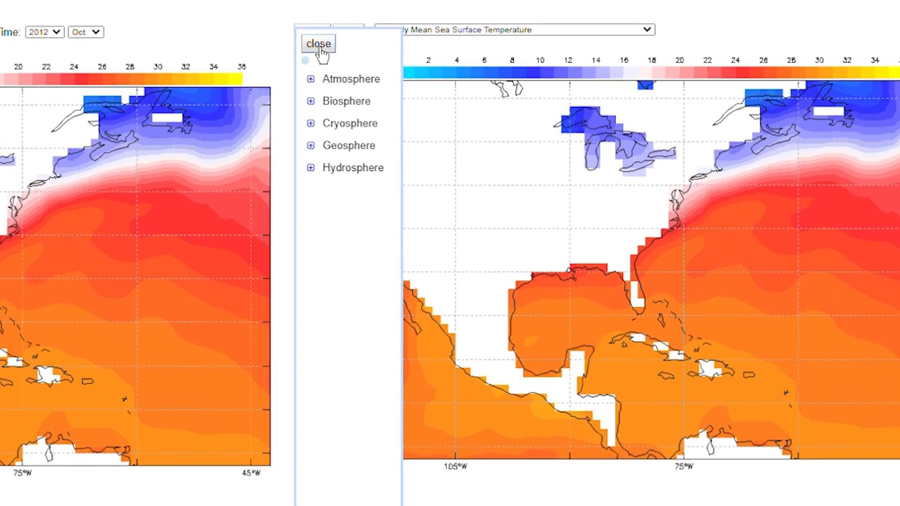
pyautogui.click(311, 79)
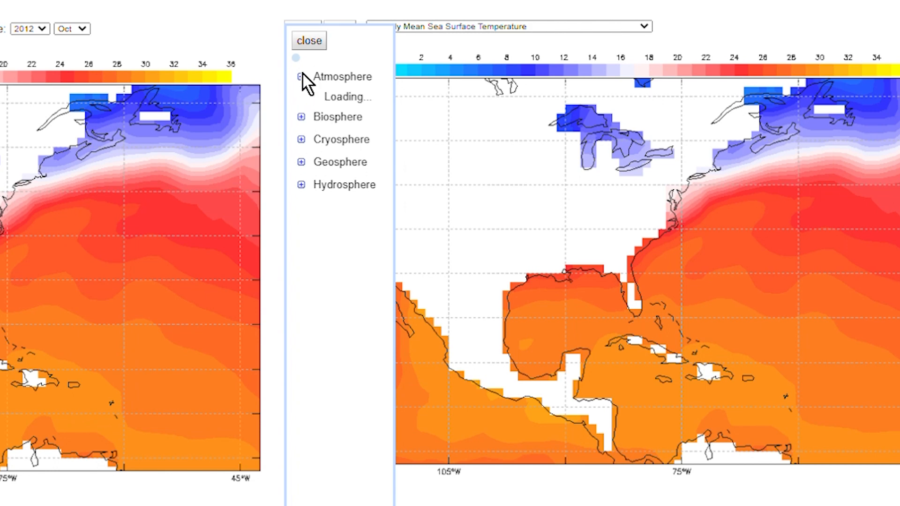
pyautogui.click(323, 102)
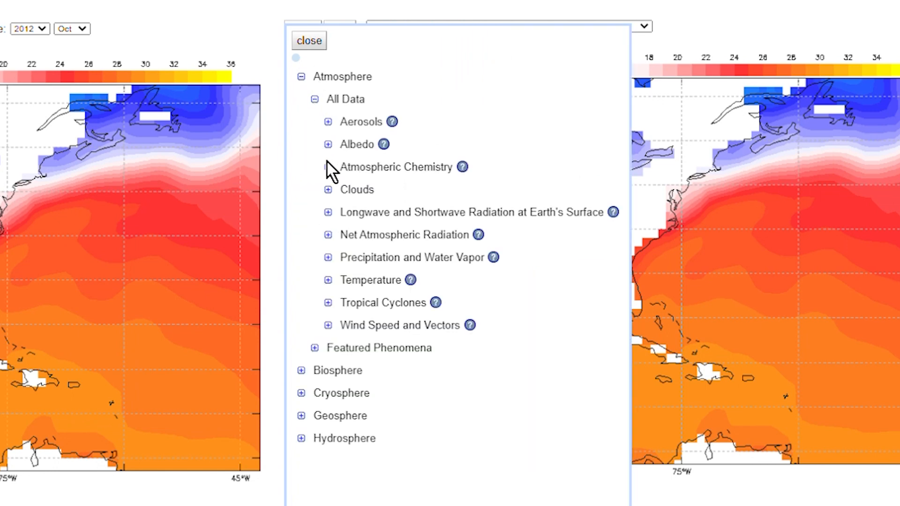
pyautogui.click(331, 257)
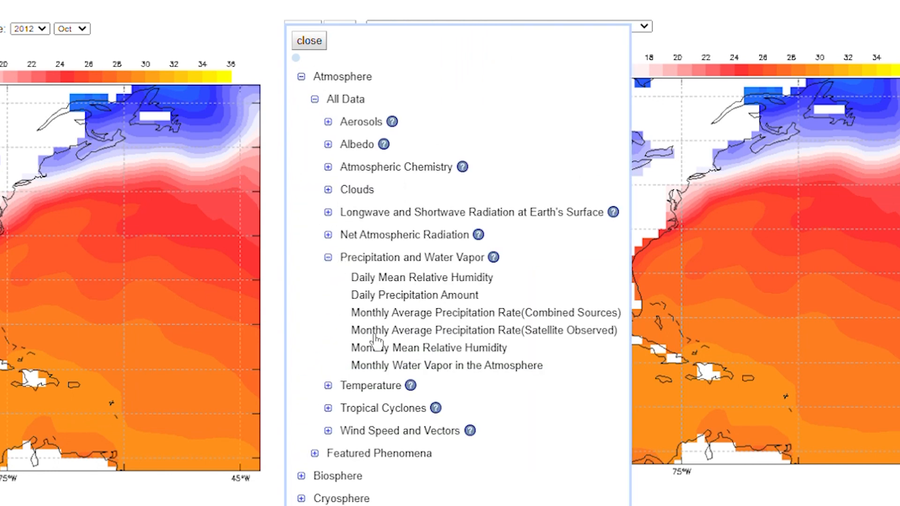
pyautogui.click(429, 350)
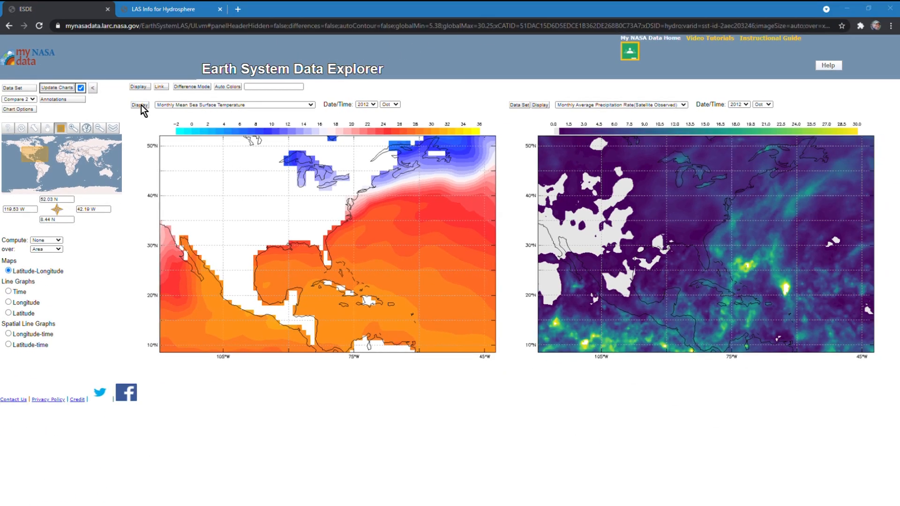
# Display the sea surface temperature chart in its own window and start saving its plot as a PNG image
pyautogui.click(141, 105)
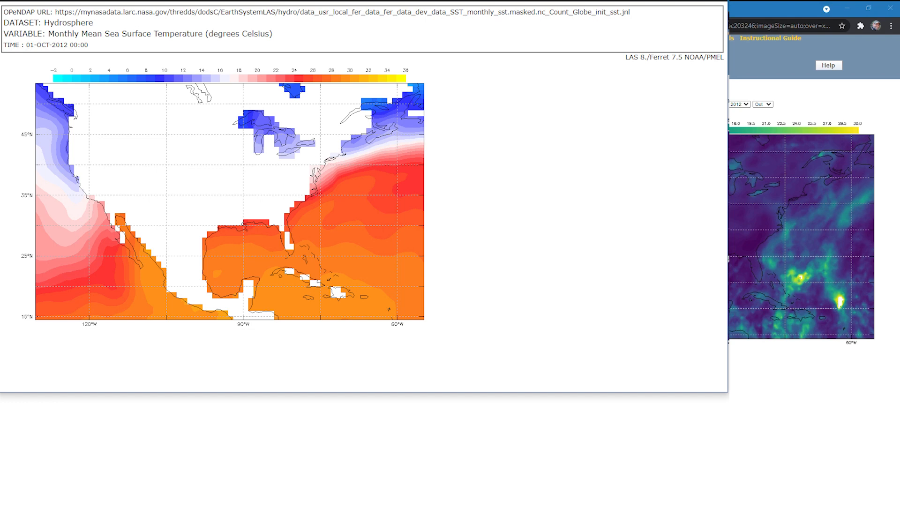
pyautogui.rightClick(361, 202)
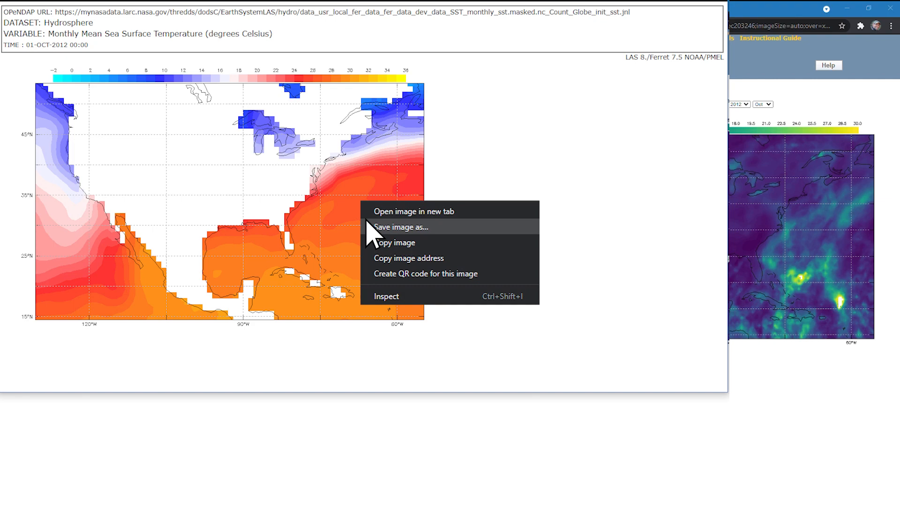
pyautogui.click(367, 225)
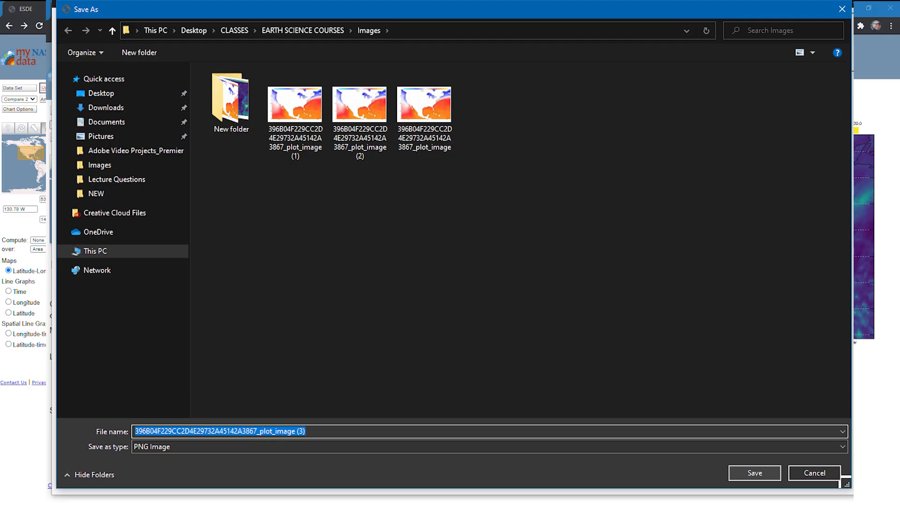